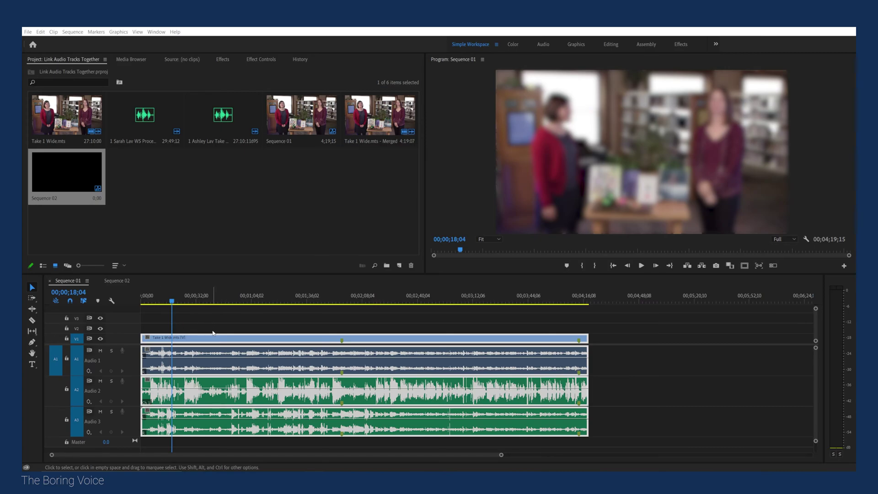
Marquee-select all timeline clips and merge them as 'Take 1 Wide.mts - Merged' with the default name.
{"action": "left_click", "coordinate": [233, 420]}
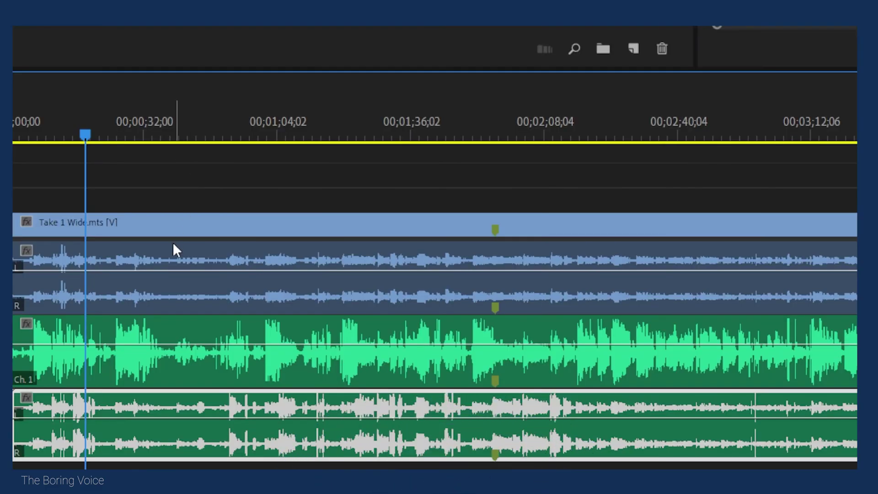
{"action": "left_click", "coordinate": [173, 248]}
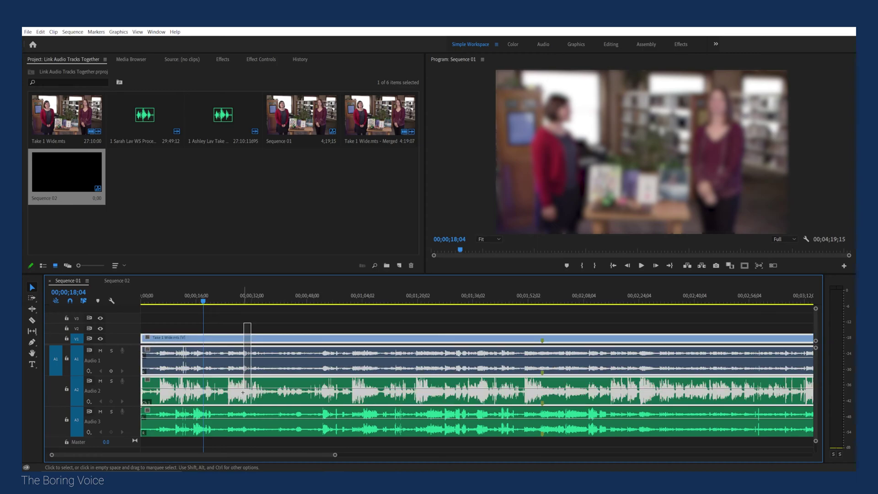
{"action": "left_click_drag", "start_coordinate": [250, 322], "coordinate": [237, 425]}
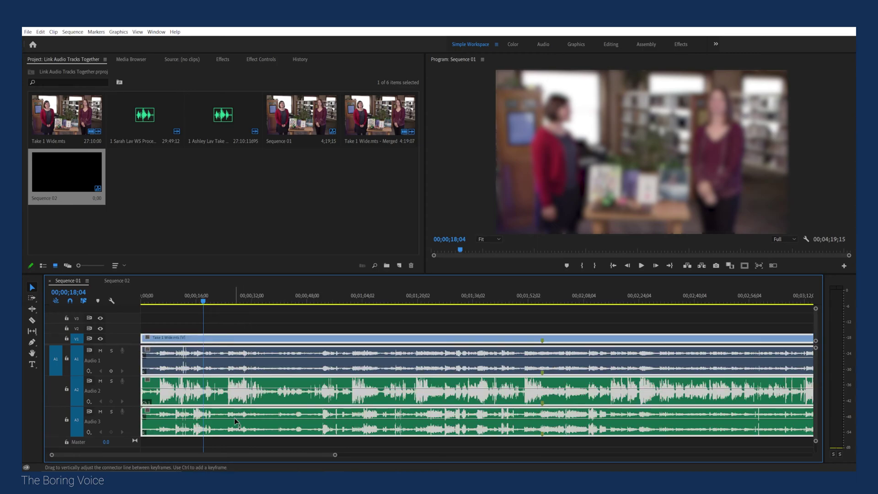
{"action": "right_click", "coordinate": [265, 396]}
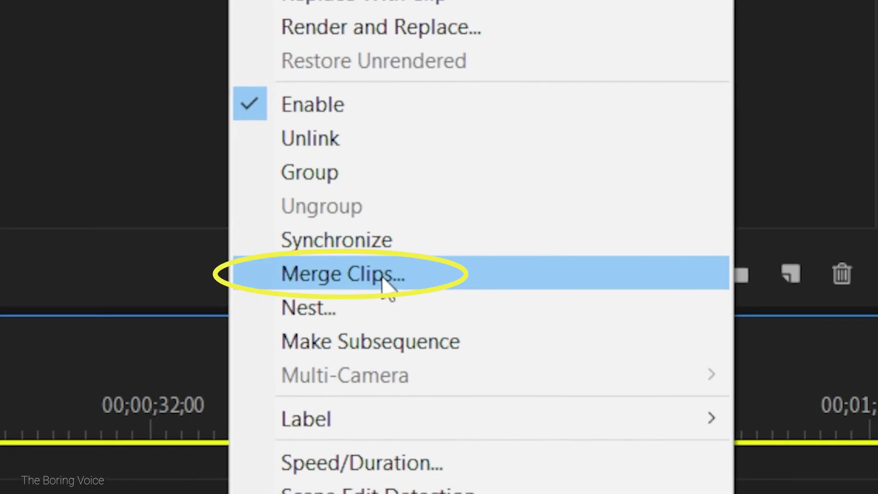
{"action": "left_click", "coordinate": [384, 281]}
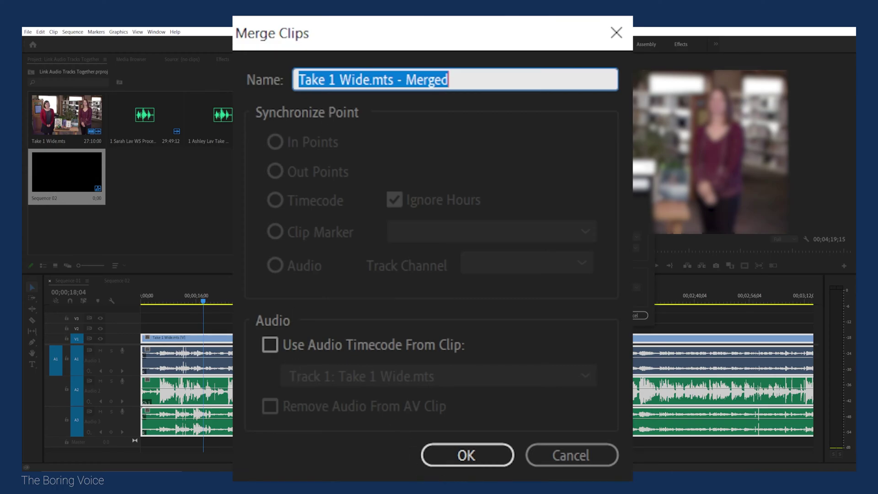
{"action": "left_click", "coordinate": [465, 459]}
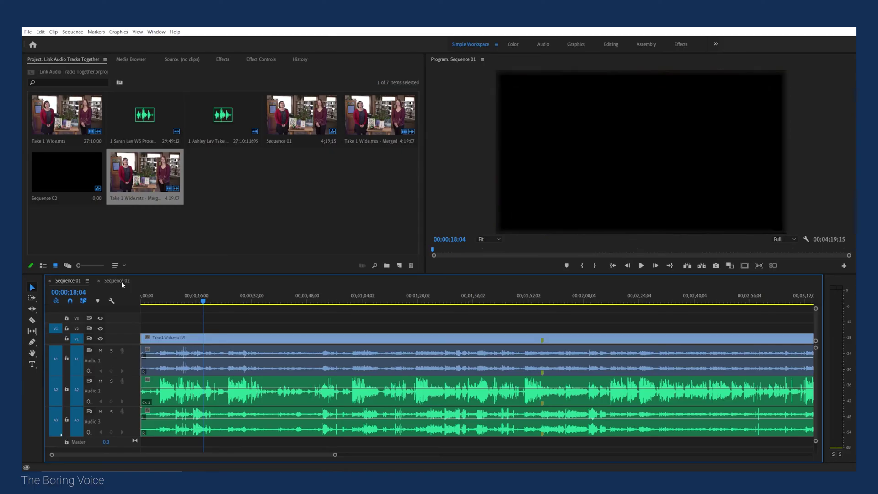
Drop the merged Take 1 Wide clip into Sequence 02 and settle it at 00;00.
{"action": "left_click", "coordinate": [117, 281]}
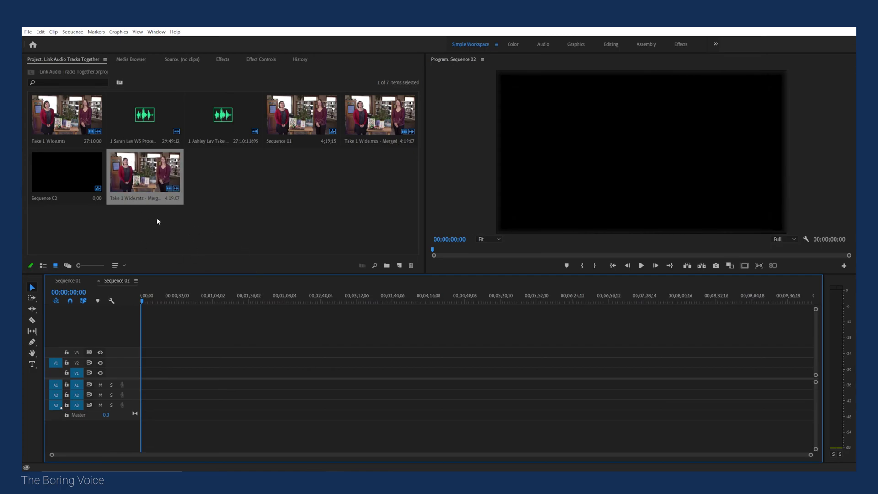
{"action": "left_click", "coordinate": [144, 175]}
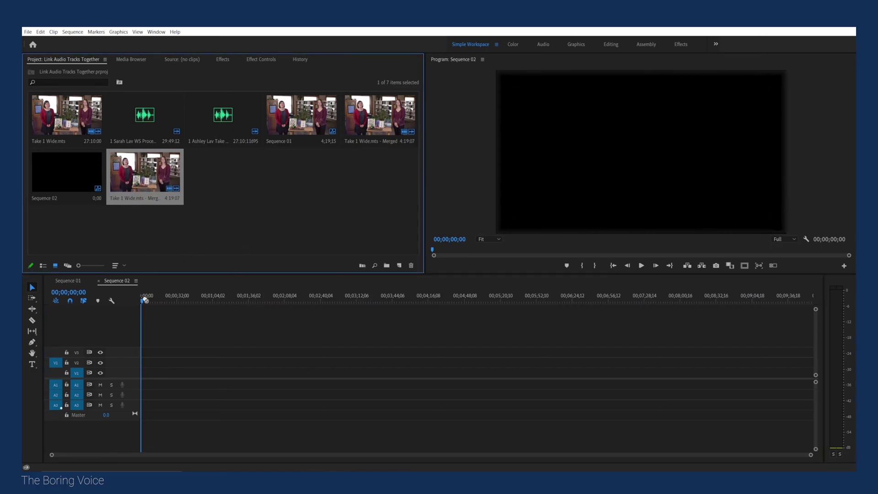
{"action": "mouse_move", "coordinate": [144, 303]}
{"action": "left_mouse_down"}
{"action": "mouse_move", "coordinate": [142, 376]}
{"action": "mouse_move", "coordinate": [204, 368]}
{"action": "left_mouse_up"}
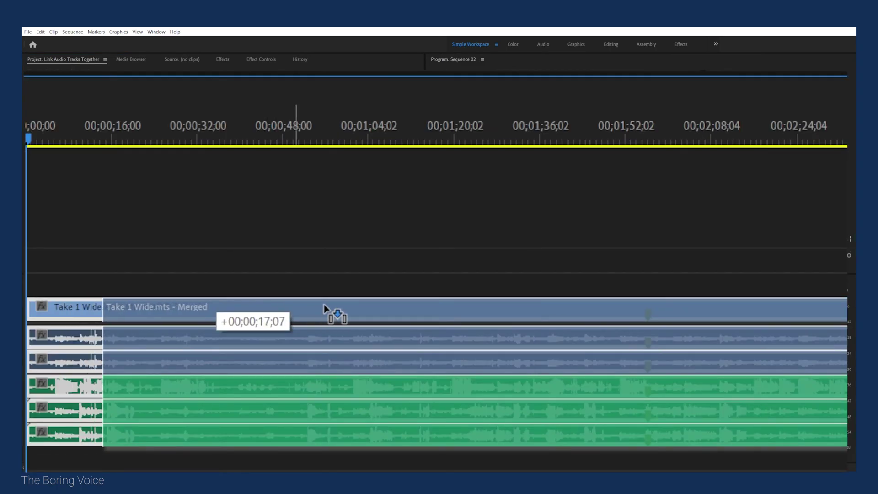
{"action": "left_click_drag", "start_coordinate": [235, 412], "coordinate": [282, 373]}
{"action": "left_click_drag", "start_coordinate": [402, 373], "coordinate": [353, 373]}
{"action": "left_click_drag", "start_coordinate": [533, 312], "coordinate": [506, 311]}
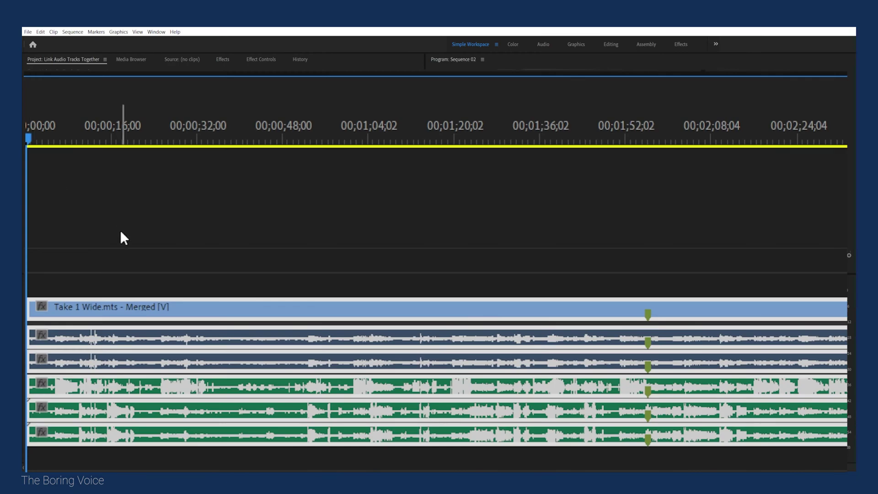
{"action": "left_click", "coordinate": [185, 336]}
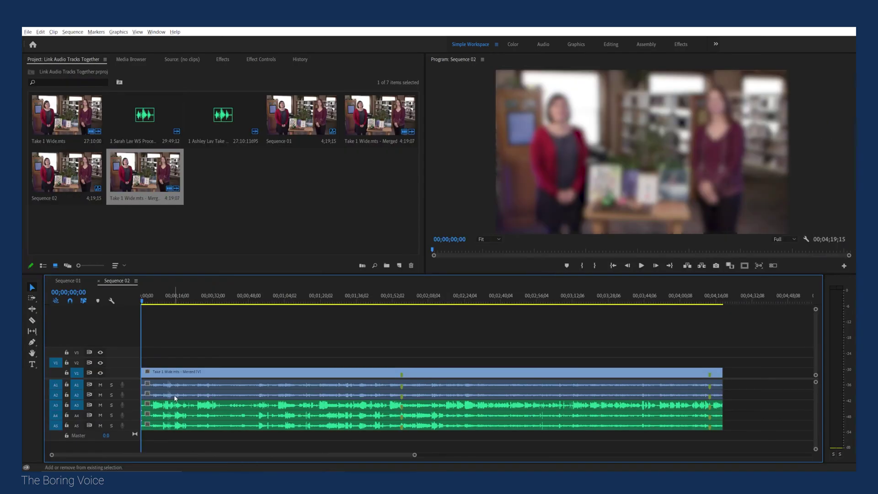
{"action": "left_click", "coordinate": [175, 396]}
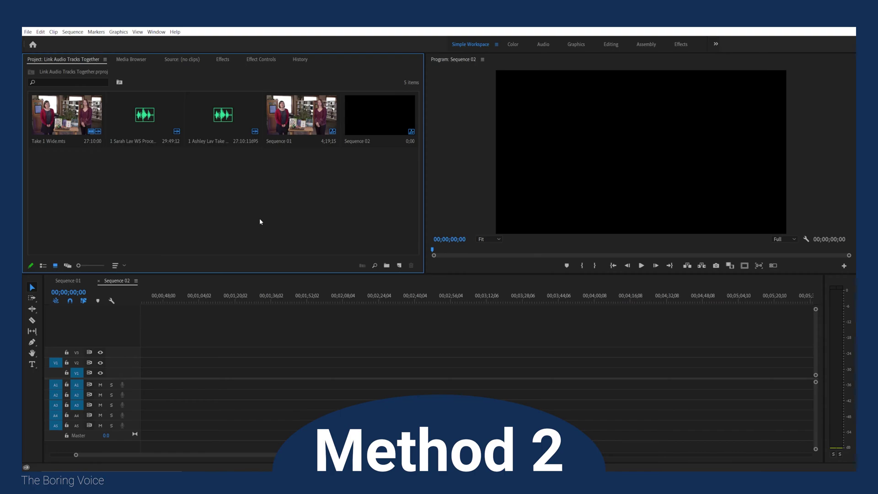
Select Take 1 Wide with the Sarah Lav and Ashley Lav audio clips and show their clip options.
{"action": "left_click", "coordinate": [66, 114]}
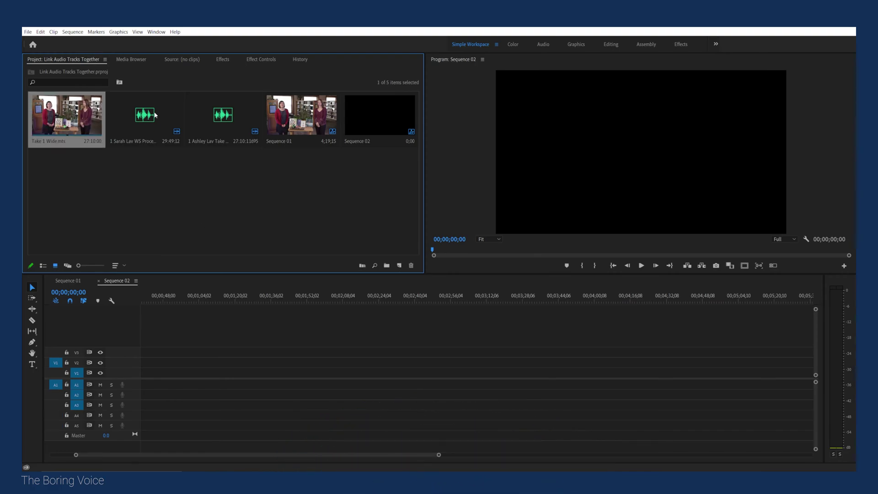
{"action": "left_click", "coordinate": [145, 115]}
{"action": "left_click", "coordinate": [215, 127]}
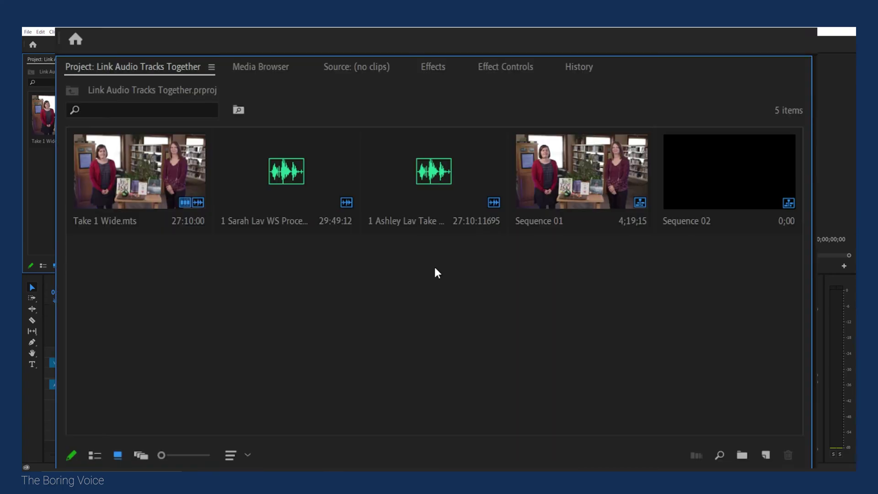
{"action": "left_click", "coordinate": [138, 163]}
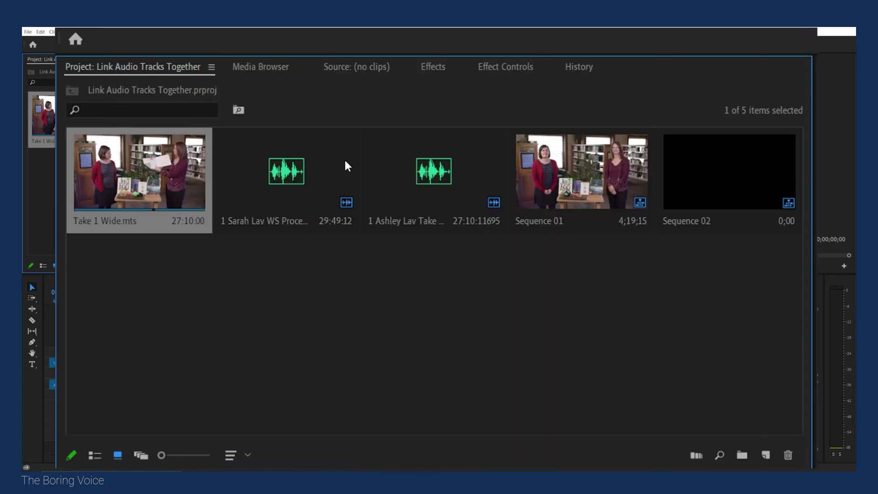
{"action": "left_click", "coordinate": [432, 172], "text": "shift"}
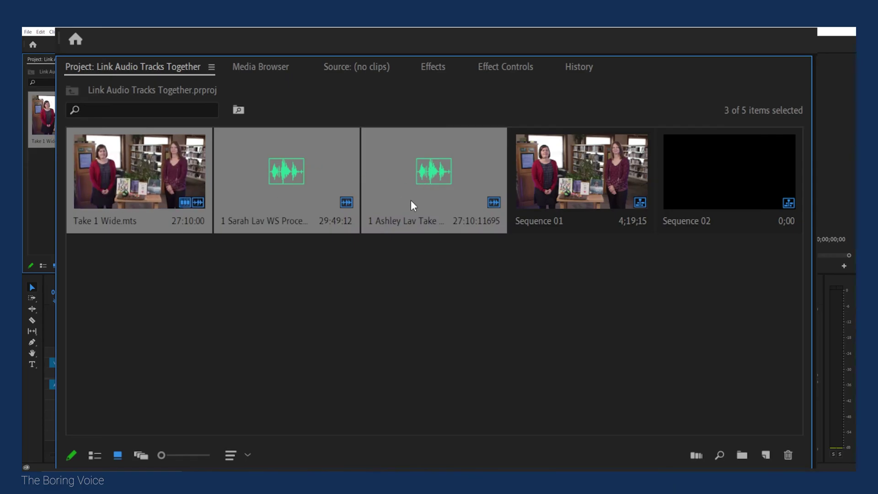
{"action": "right_click", "coordinate": [207, 128]}
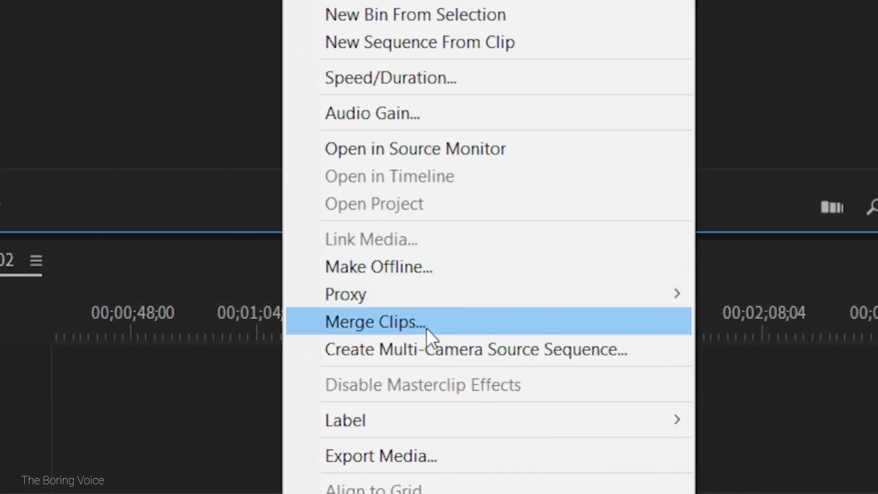
Merge the three clips using the Audio synchronize point on Track Channel 1.
{"action": "left_click", "coordinate": [426, 328]}
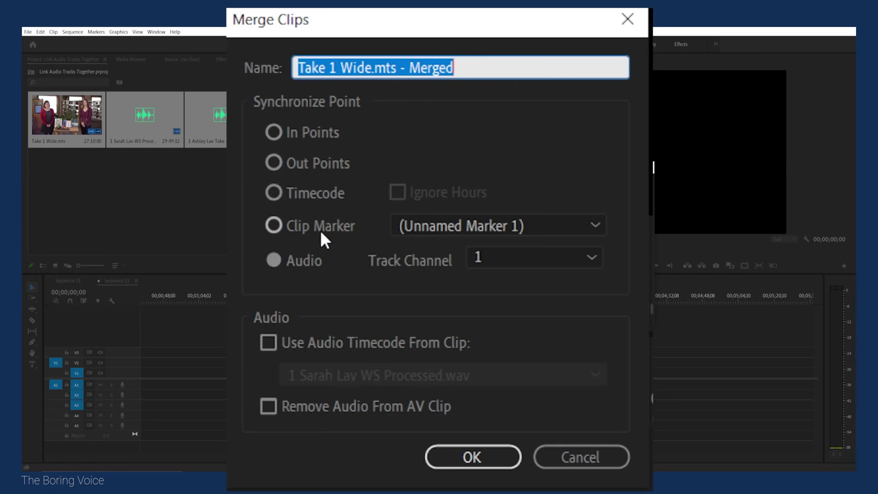
{"action": "left_click", "coordinate": [296, 269]}
{"action": "left_click", "coordinate": [520, 261]}
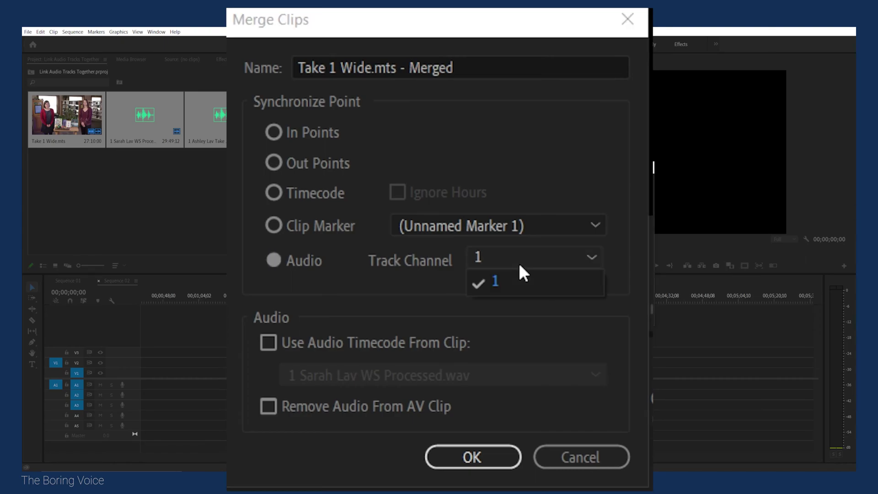
{"action": "left_click", "coordinate": [514, 288]}
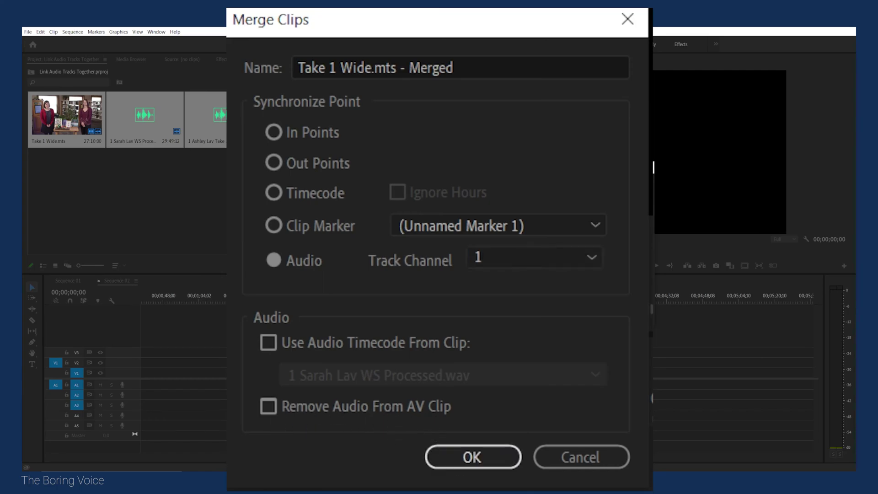
{"action": "key", "text": "Return"}
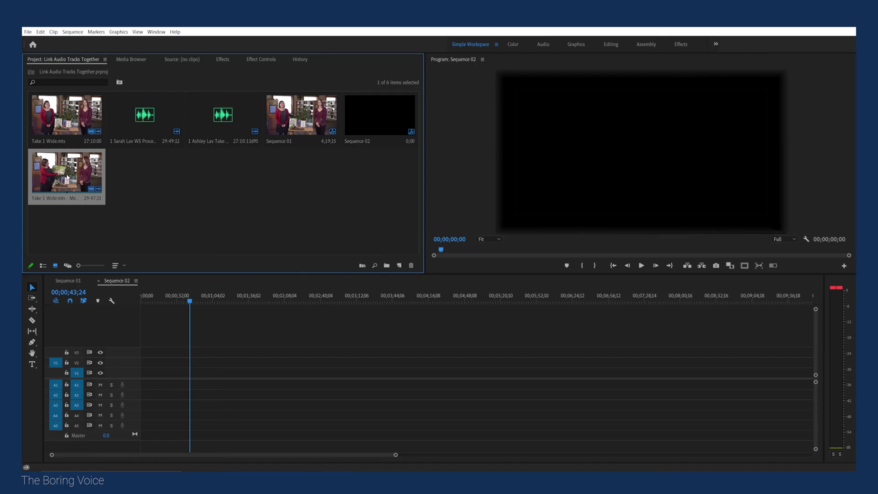
Place the audio-synced merged clip into Sequence 02 and nudge it slightly later.
{"action": "mouse_move", "coordinate": [66, 179]}
{"action": "left_mouse_down"}
{"action": "mouse_move", "coordinate": [163, 372]}
{"action": "mouse_move", "coordinate": [144, 372]}
{"action": "left_mouse_up"}
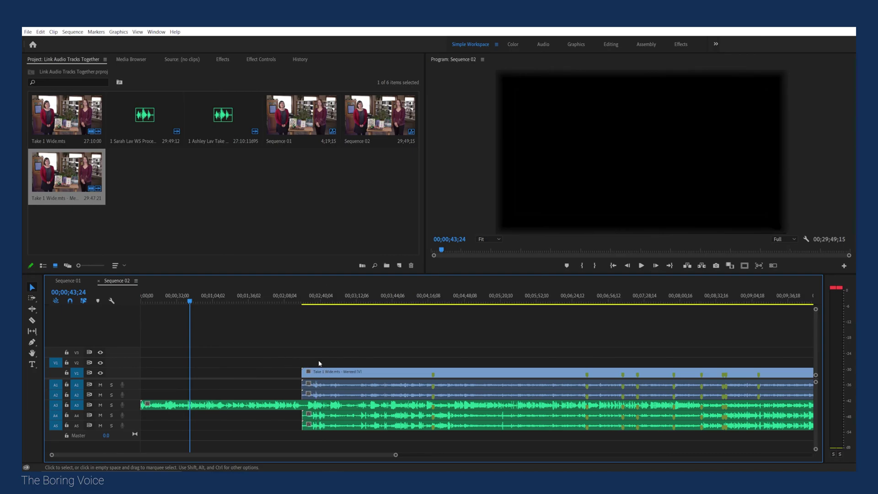
{"action": "left_click", "coordinate": [320, 302]}
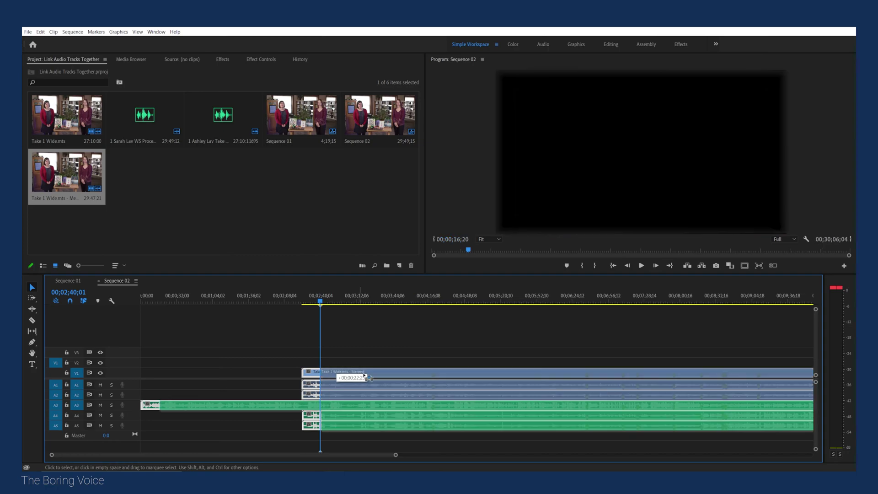
{"action": "mouse_move", "coordinate": [382, 377]}
{"action": "left_mouse_down"}
{"action": "mouse_move", "coordinate": [421, 379]}
{"action": "mouse_move", "coordinate": [402, 373]}
{"action": "left_mouse_up"}
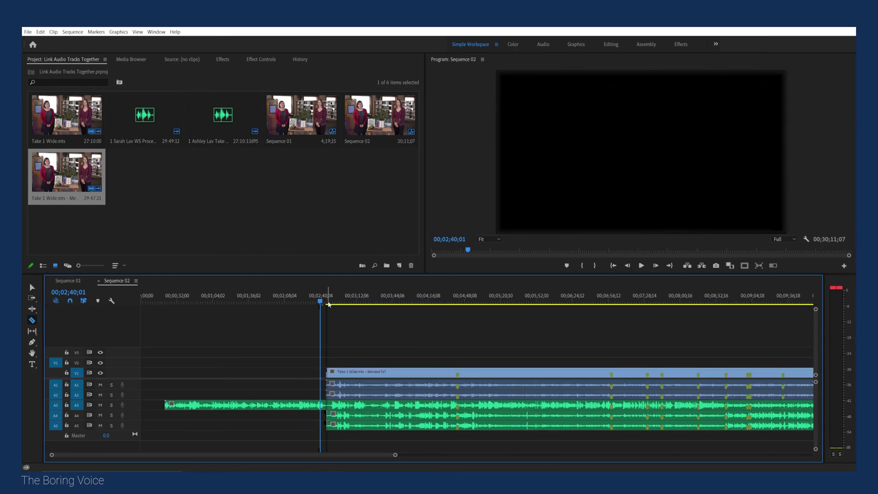
Razor the A3 audio at the merged clip's start and zoom in to check sync at an audio peak.
{"action": "left_click", "coordinate": [336, 300]}
{"action": "key", "text": "c"}
{"action": "key", "text": "equal"}
{"action": "key", "text": "equal"}
{"action": "key", "text": "equal"}
{"action": "key", "text": "v"}
{"action": "scroll", "coordinate": [471, 361], "scroll_direction": "down", "scroll_amount": 3}
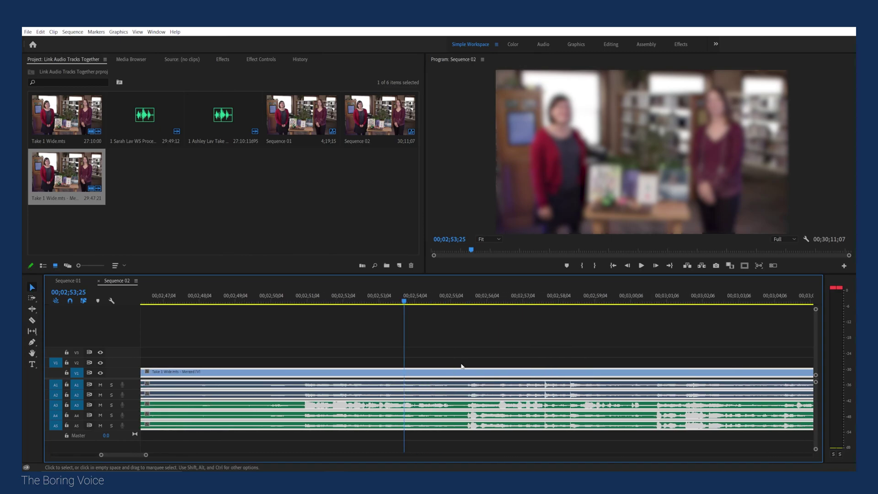
{"action": "left_click", "coordinate": [542, 300]}
{"action": "key", "text": "equal"}
{"action": "key", "text": "equal"}
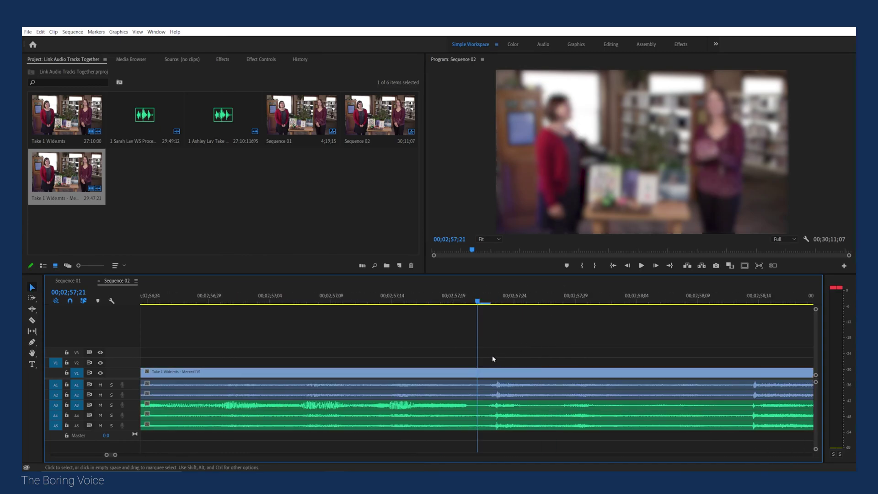
{"action": "scroll", "coordinate": [452, 374], "scroll_direction": "down", "scroll_amount": 2}
{"action": "left_click", "coordinate": [406, 297]}
{"action": "key", "text": "ctrl+a"}
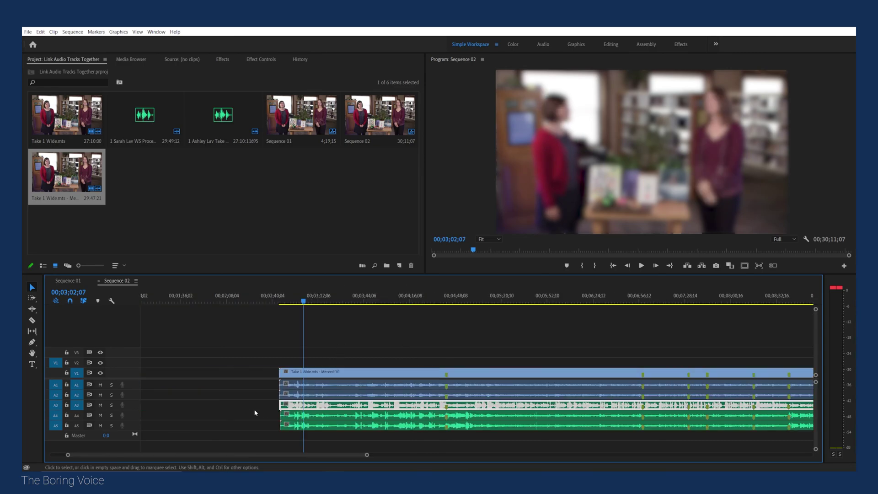
Link the V1 and A1–A5 clips into one clip and shift it slightly earlier.
{"action": "left_click", "coordinate": [317, 378]}
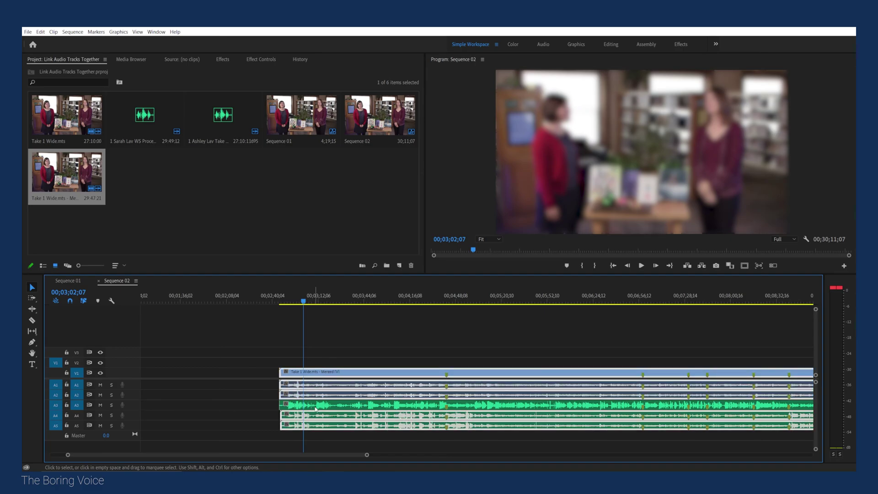
{"action": "left_click_drag", "start_coordinate": [343, 363], "coordinate": [327, 416]}
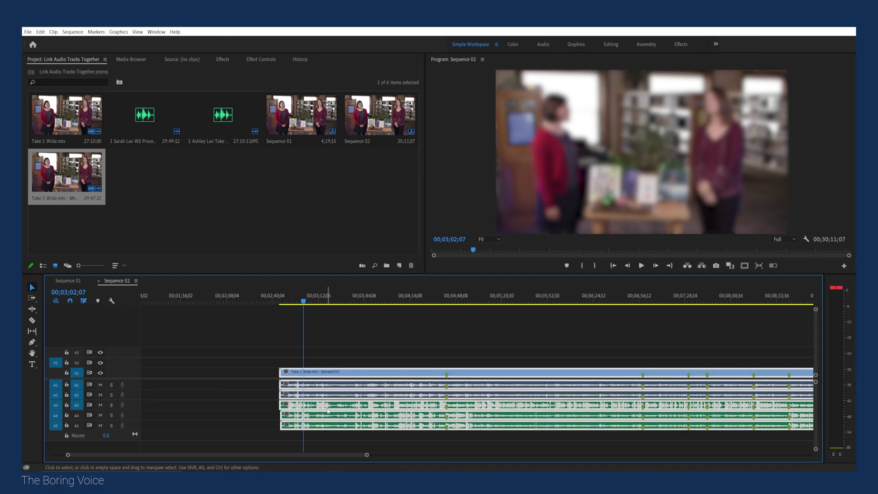
{"action": "right_click", "coordinate": [328, 410]}
{"action": "left_click", "coordinate": [348, 171]}
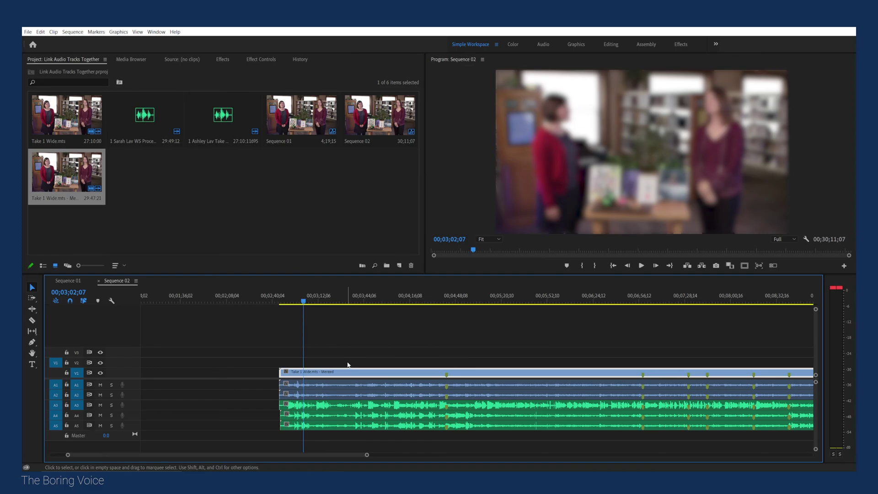
{"action": "left_click_drag", "start_coordinate": [347, 365], "coordinate": [332, 427]}
{"action": "right_click", "coordinate": [331, 427]}
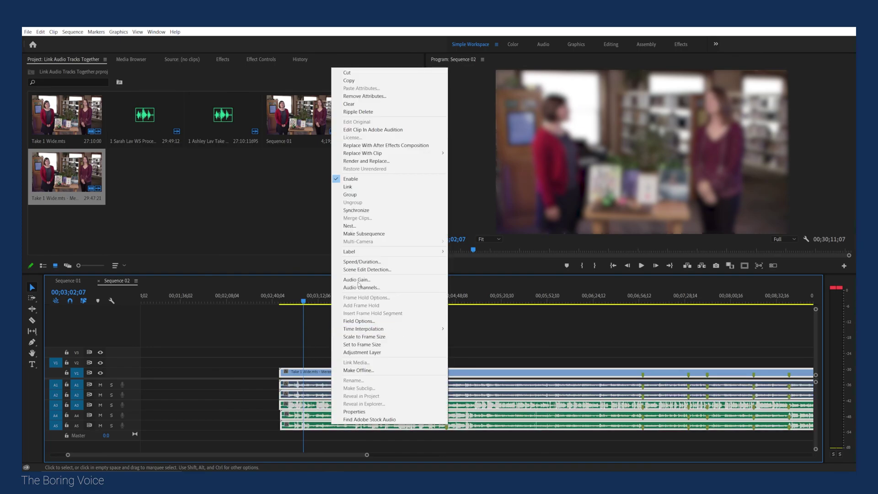
{"action": "left_click", "coordinate": [348, 186]}
{"action": "left_click_drag", "start_coordinate": [358, 375], "coordinate": [350, 376]}
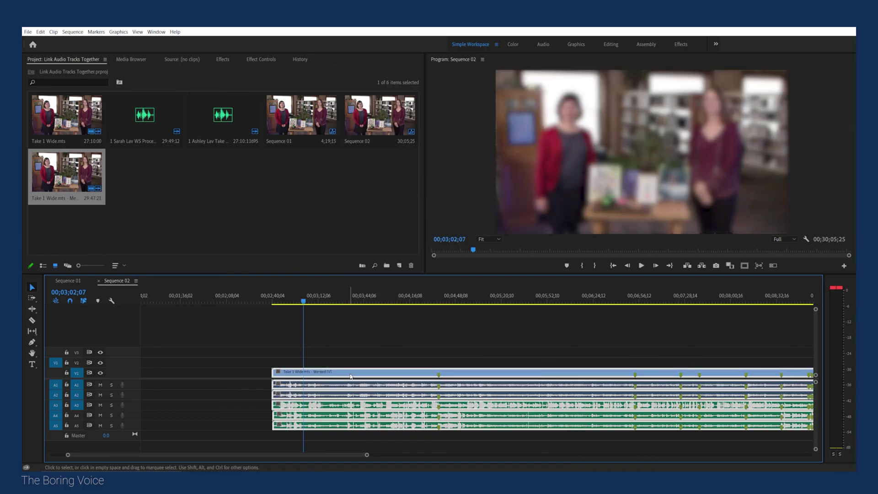
Make three Ctrl+K cuts in the linked clip and move the short and middle pieces earlier.
{"action": "key", "text": "ctrl+k"}
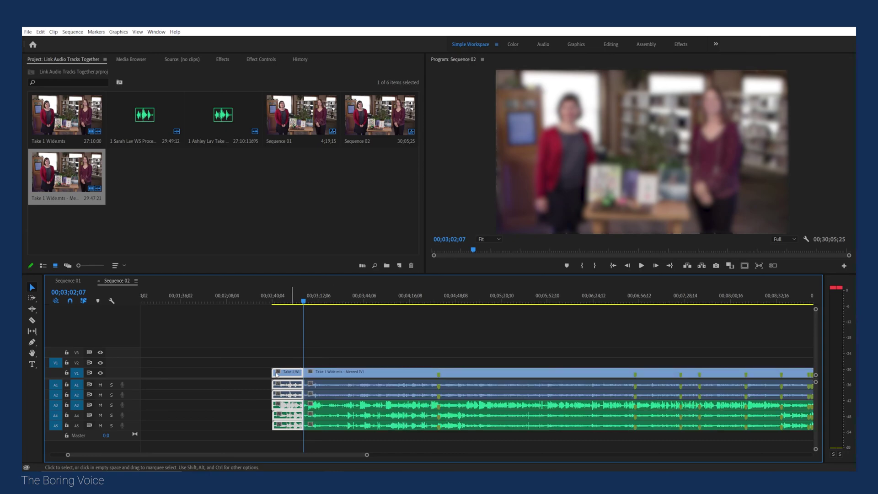
{"action": "left_click", "coordinate": [362, 297]}
{"action": "key", "text": "ctrl+k"}
{"action": "left_click_drag", "start_coordinate": [288, 377], "coordinate": [244, 377]}
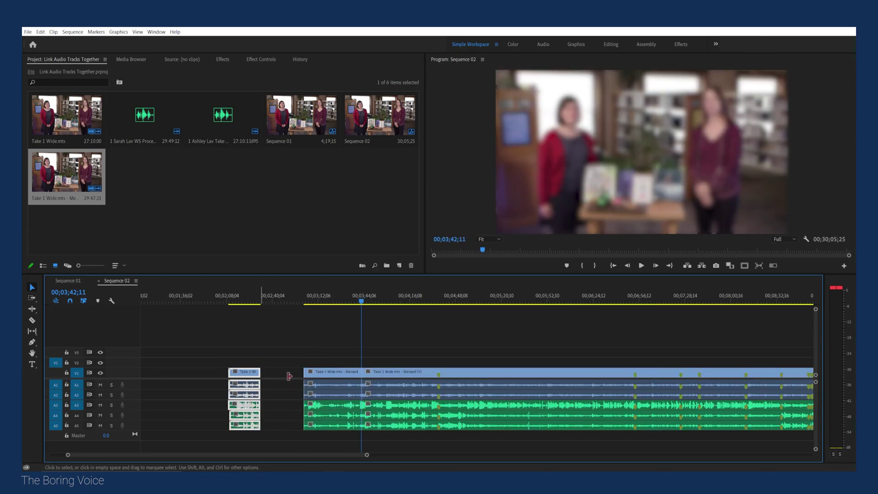
{"action": "left_click_drag", "start_coordinate": [324, 370], "coordinate": [304, 371]}
{"action": "left_click", "coordinate": [447, 296]}
{"action": "left_click", "coordinate": [415, 374]}
{"action": "key", "text": "ctrl+k"}
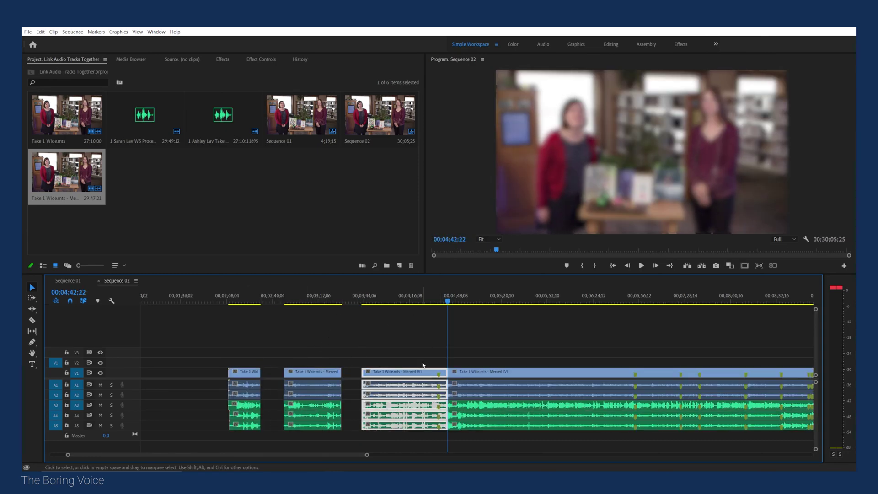
Make one more cut, reposition the new segments, and close the gap between clips.
{"action": "left_click_drag", "start_coordinate": [413, 375], "coordinate": [403, 375]}
{"action": "left_click", "coordinate": [510, 296]}
{"action": "key", "text": "ctrl+k"}
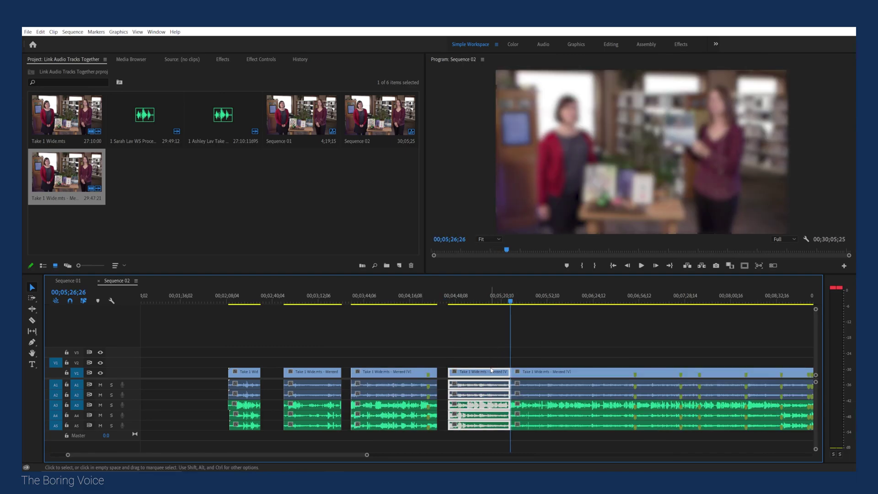
{"action": "left_click_drag", "start_coordinate": [494, 375], "coordinate": [483, 376]}
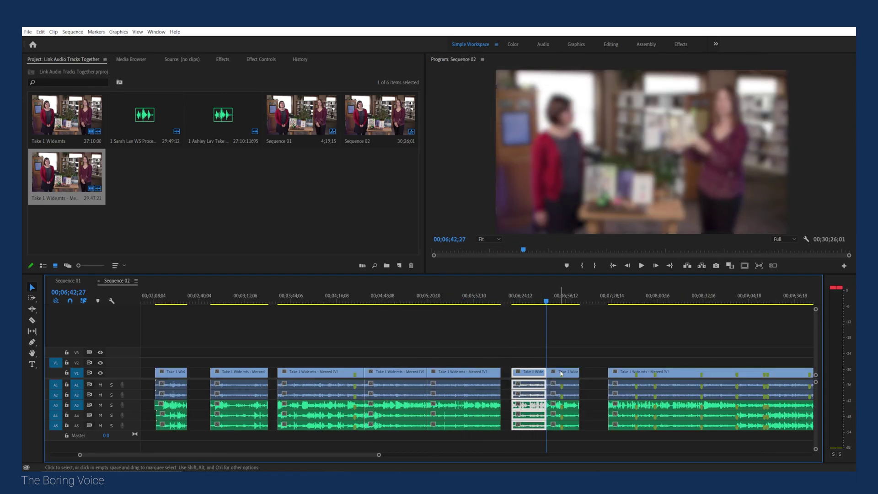
{"action": "left_click_drag", "start_coordinate": [561, 372], "coordinate": [564, 373]}
{"action": "left_click", "coordinate": [525, 296]}
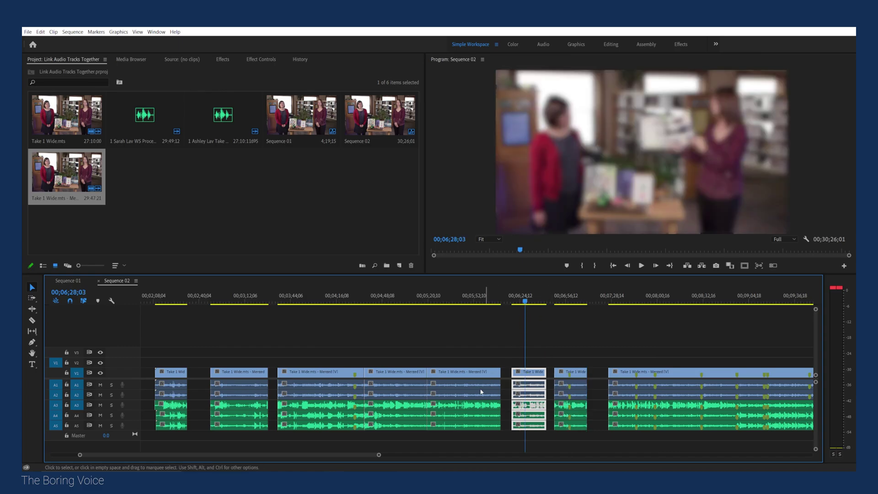
{"action": "scroll", "coordinate": [535, 389], "scroll_direction": "up", "scroll_amount": 2}
{"action": "left_click", "coordinate": [516, 297]}
{"action": "left_click", "coordinate": [521, 398]}
{"action": "left_click_drag", "start_coordinate": [343, 375], "coordinate": [334, 374]}
{"action": "scroll", "coordinate": [411, 374], "scroll_direction": "up", "scroll_amount": 3}
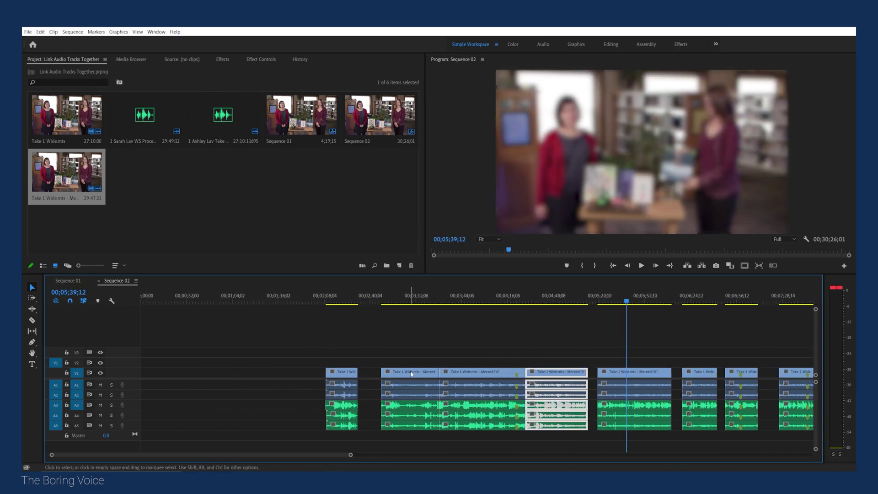